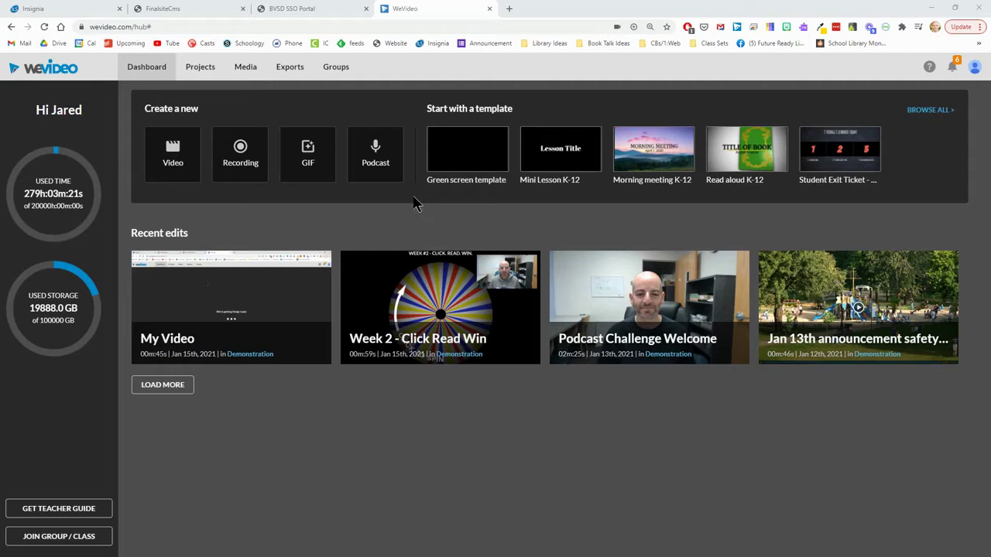
Step: Create a personal project titled Podcast without adding any media, and start a new video in it
left_click(194, 71)
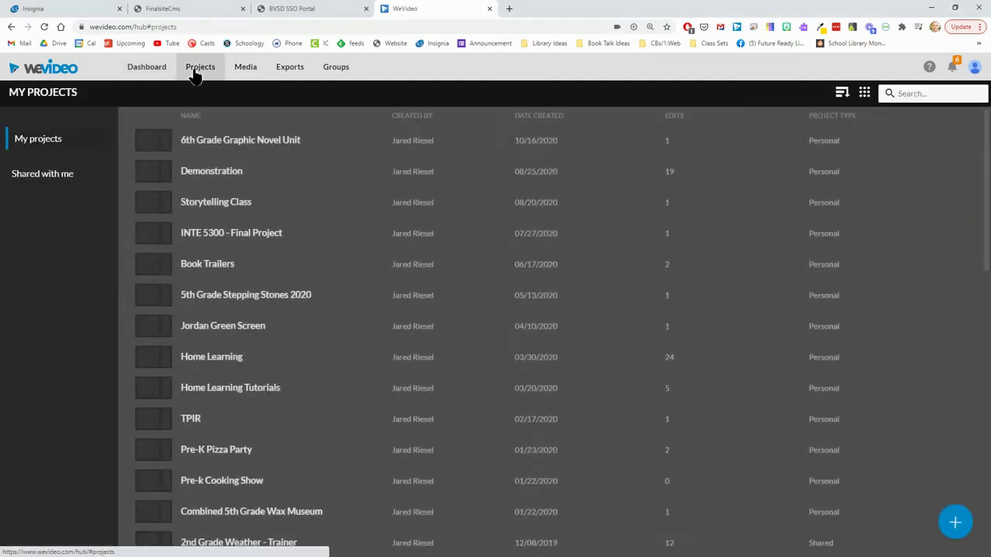
mouse_move(951, 524)
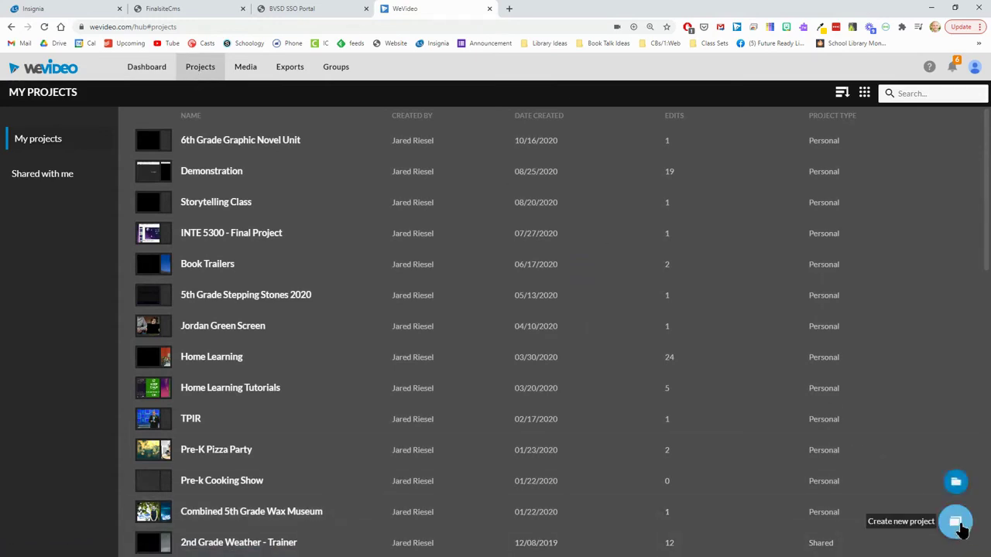
left_click(957, 523)
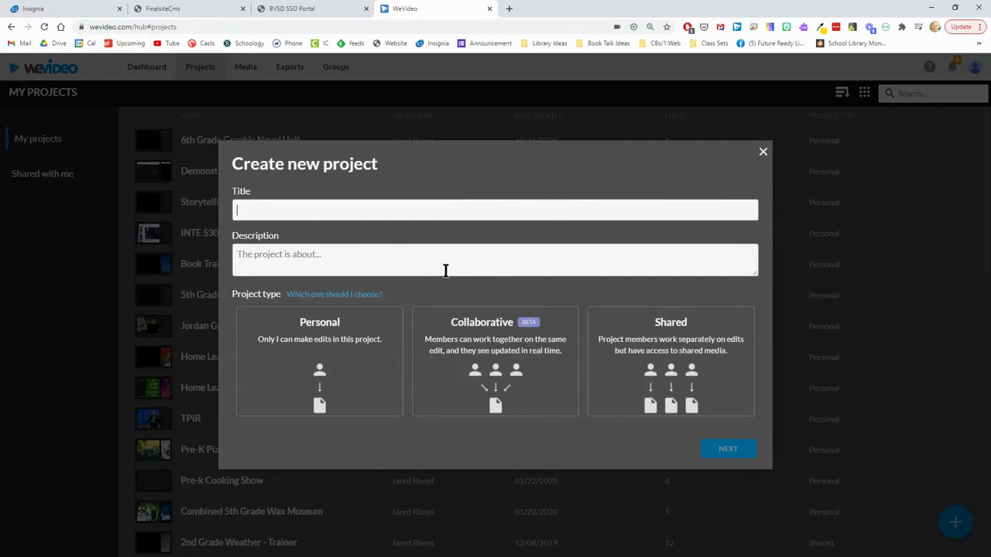
type("Podcast")
left_click(333, 411)
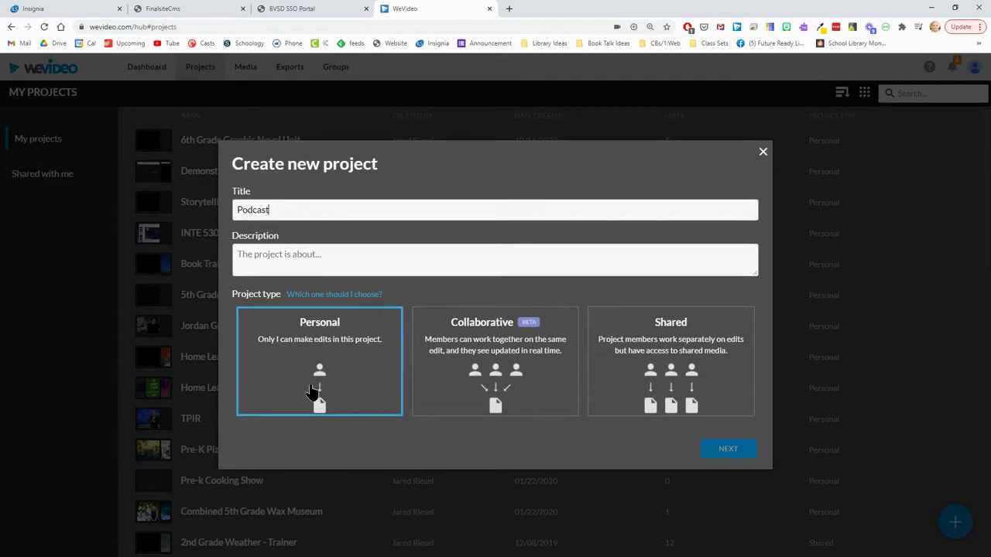
left_click(485, 379)
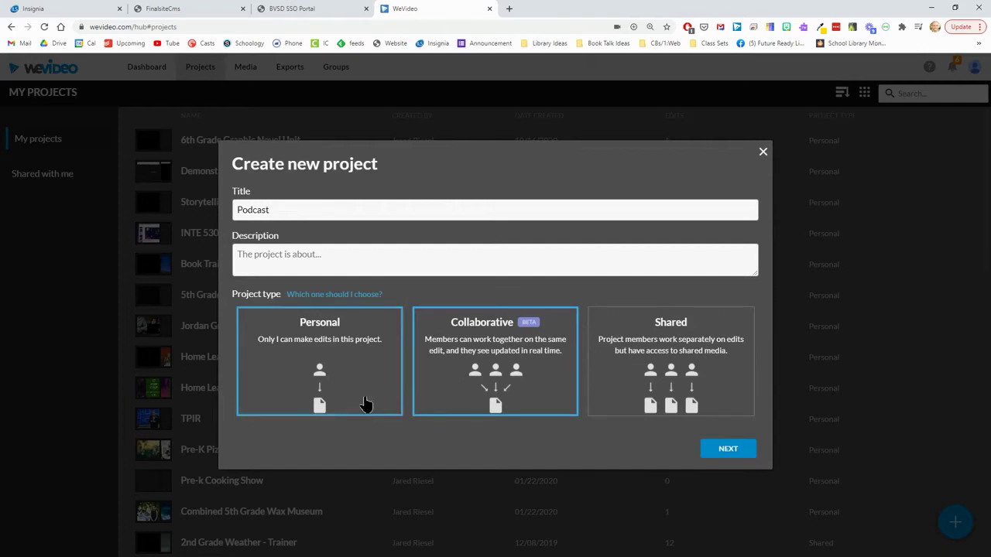
left_click(284, 385)
left_click(736, 455)
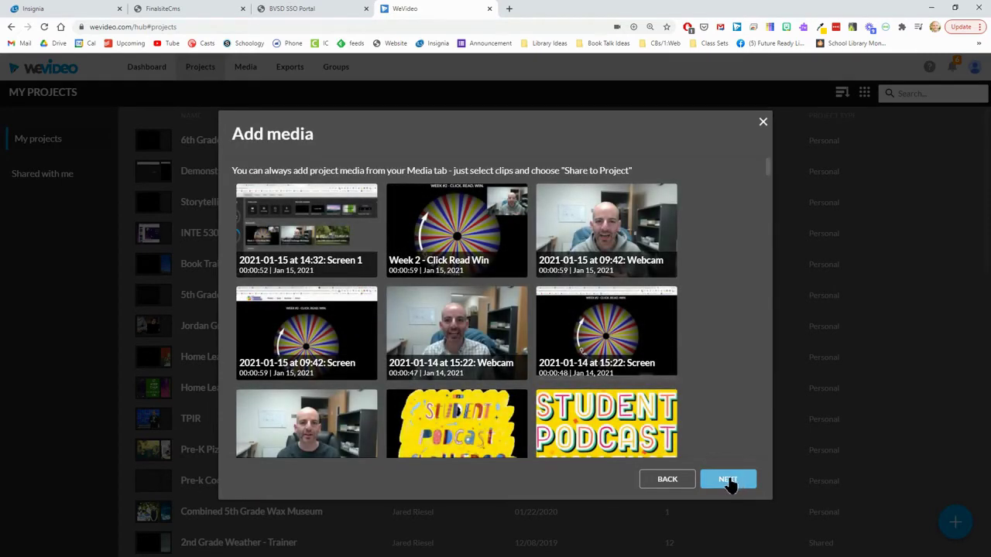
left_click(727, 480)
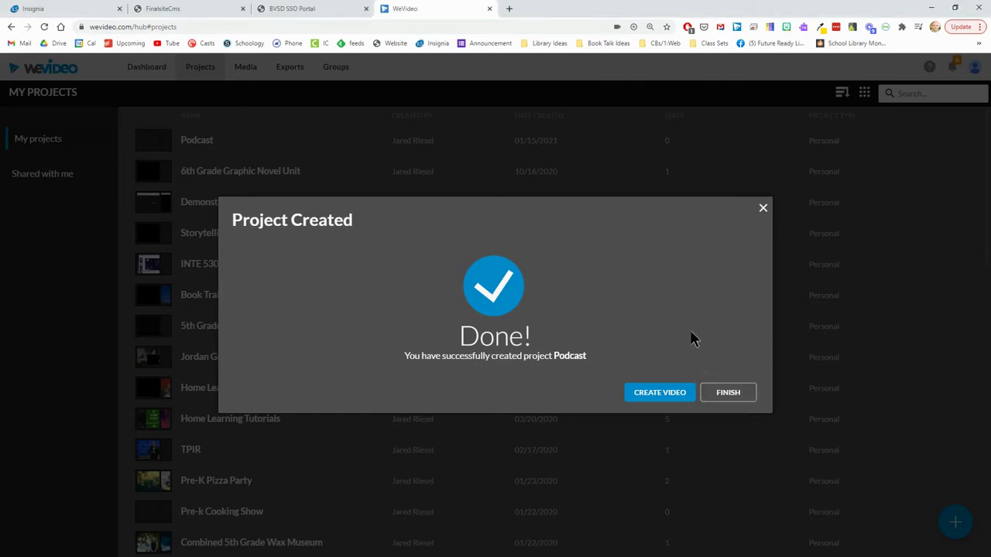
left_click(658, 395)
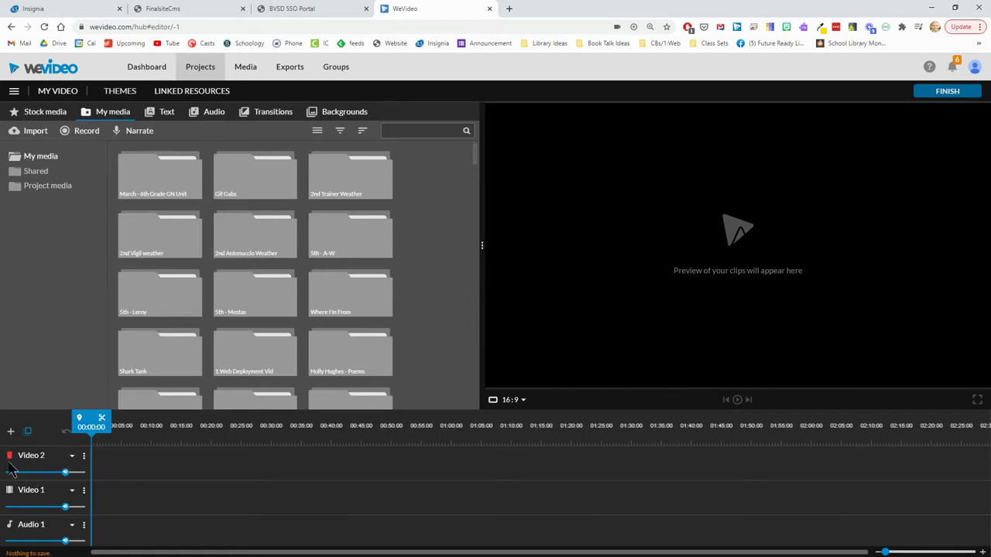
Step: Delete the Video 2 track from the timeline and try to delete the Video 1 track as well
left_click(9, 456)
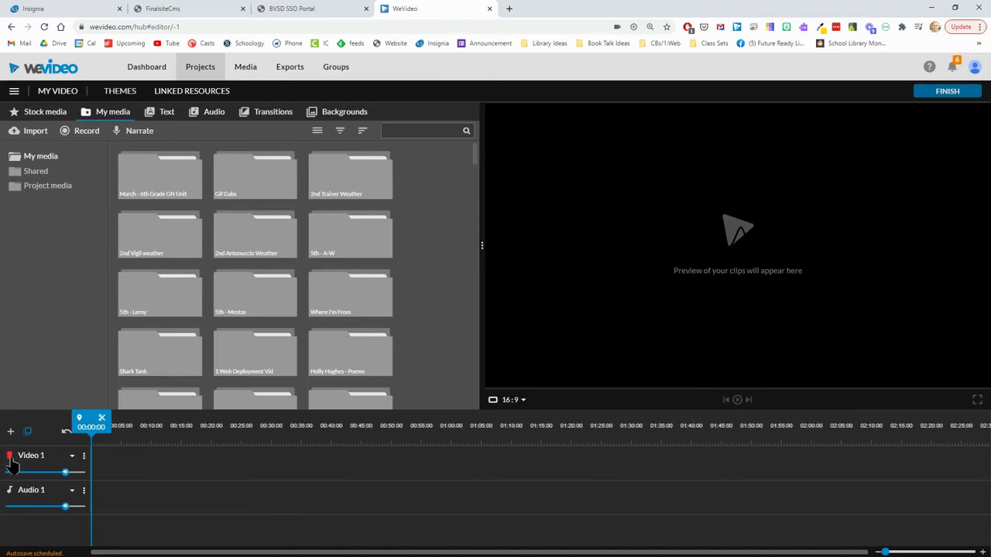
left_click(11, 458)
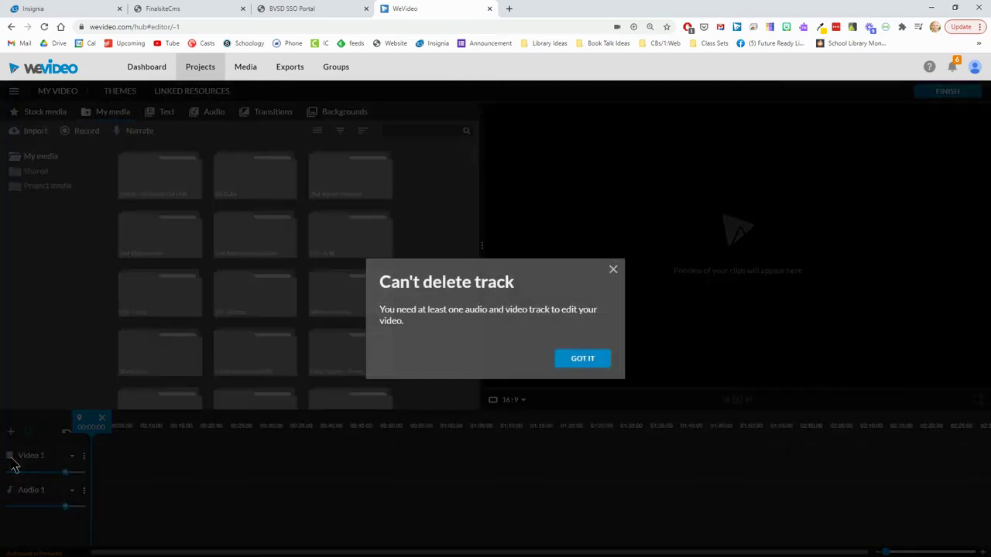
left_click(582, 359)
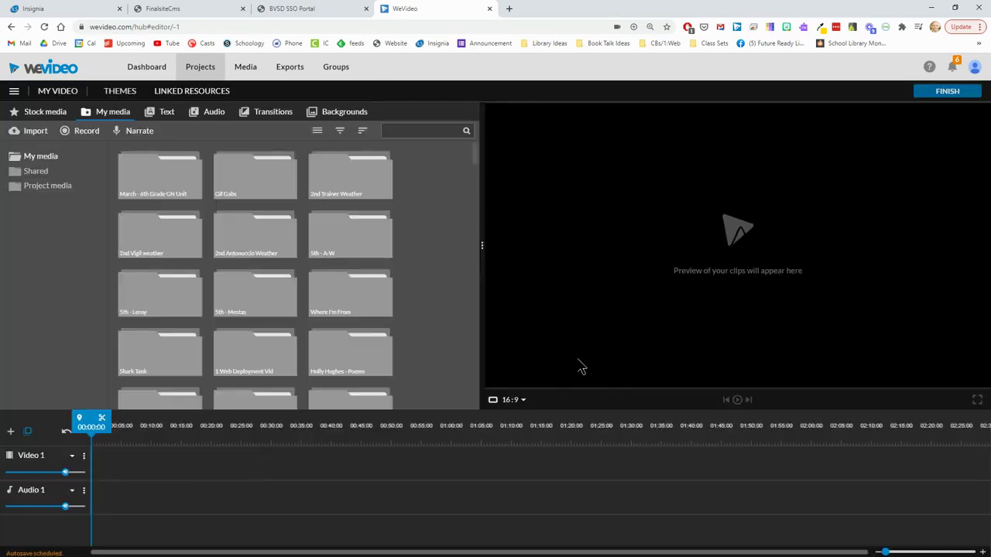
left_click(39, 494)
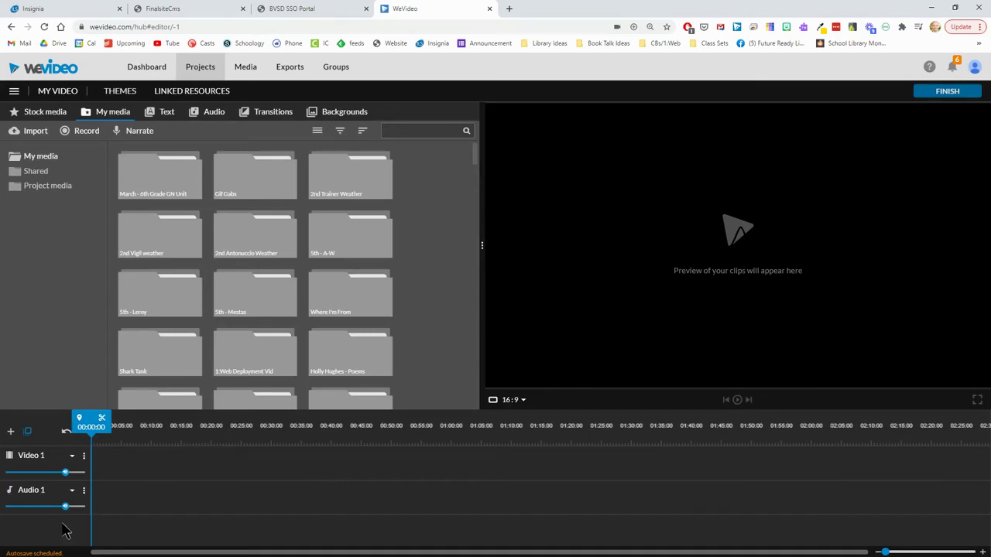
left_click(11, 435)
left_click(546, 308)
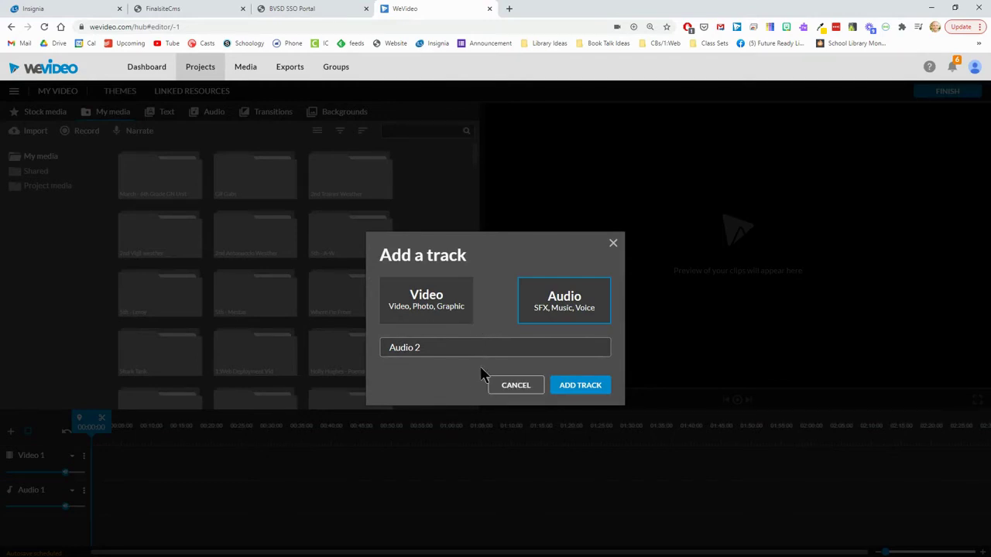
left_click(611, 245)
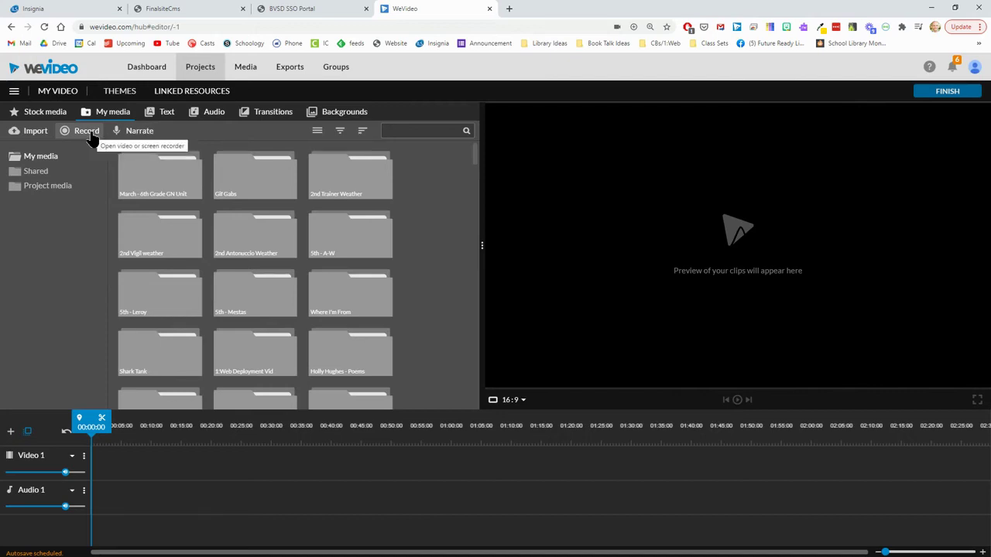
Step: Record a voice narration of about 5 seconds at the start of the timeline, preview it and save it
left_click(139, 132)
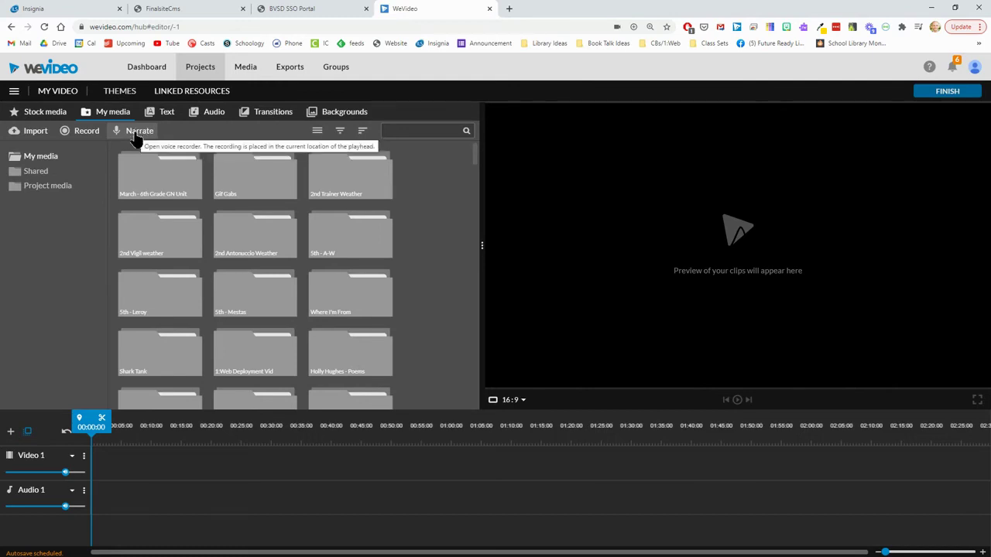
left_click(136, 133)
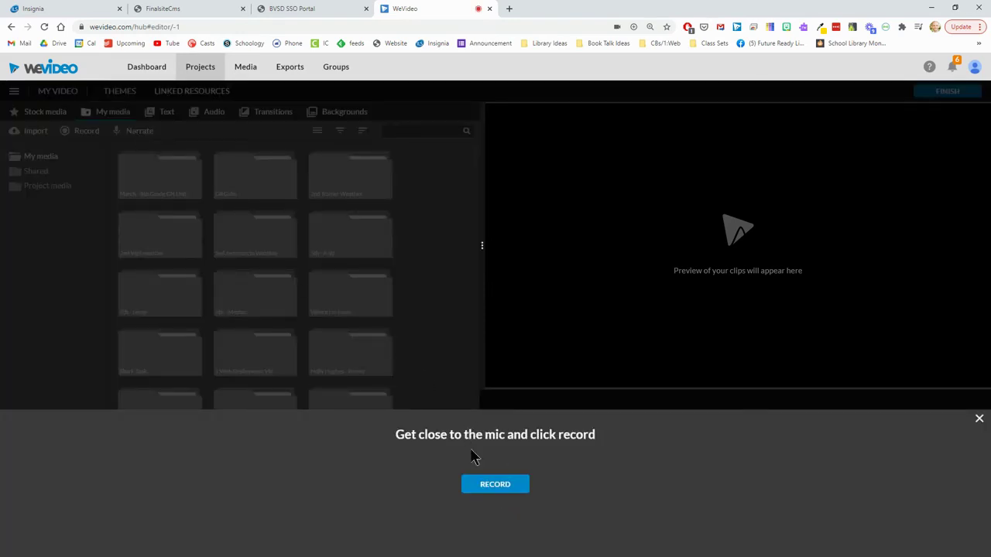
left_click(500, 487)
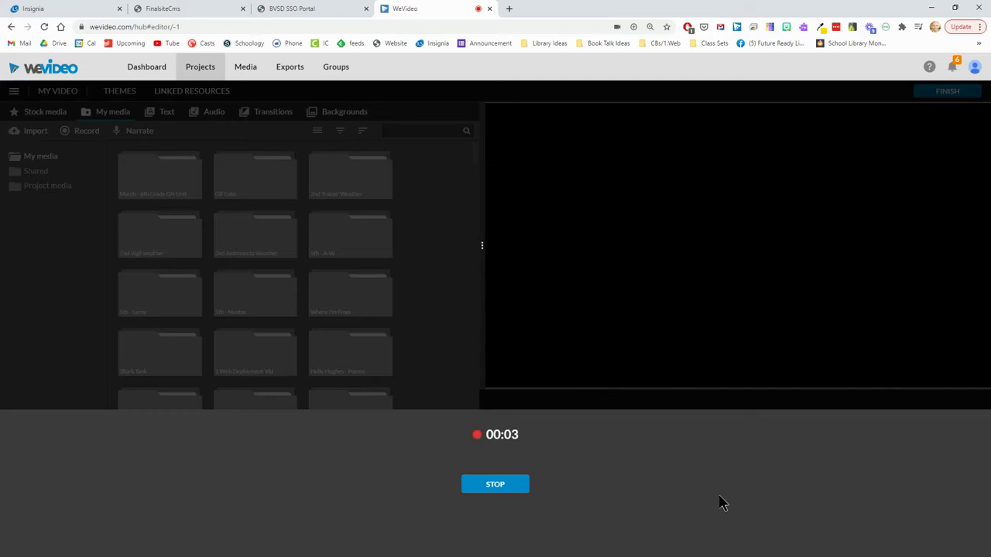
left_click(515, 490)
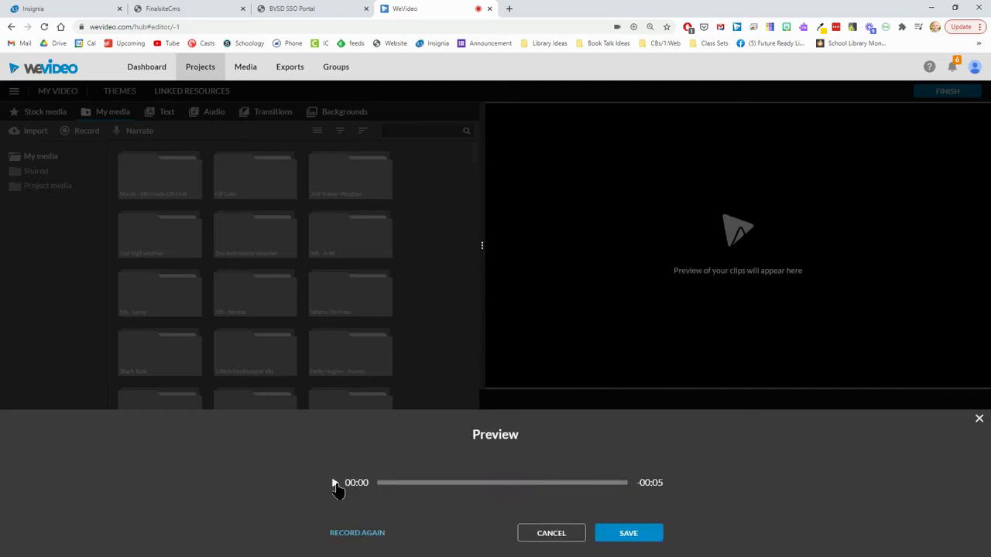
left_click(335, 485)
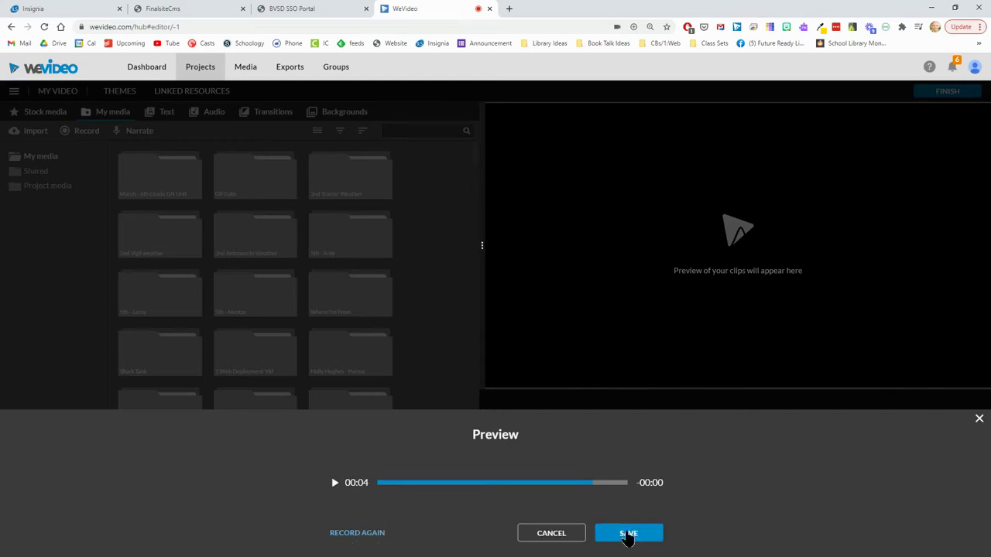
left_click(639, 535)
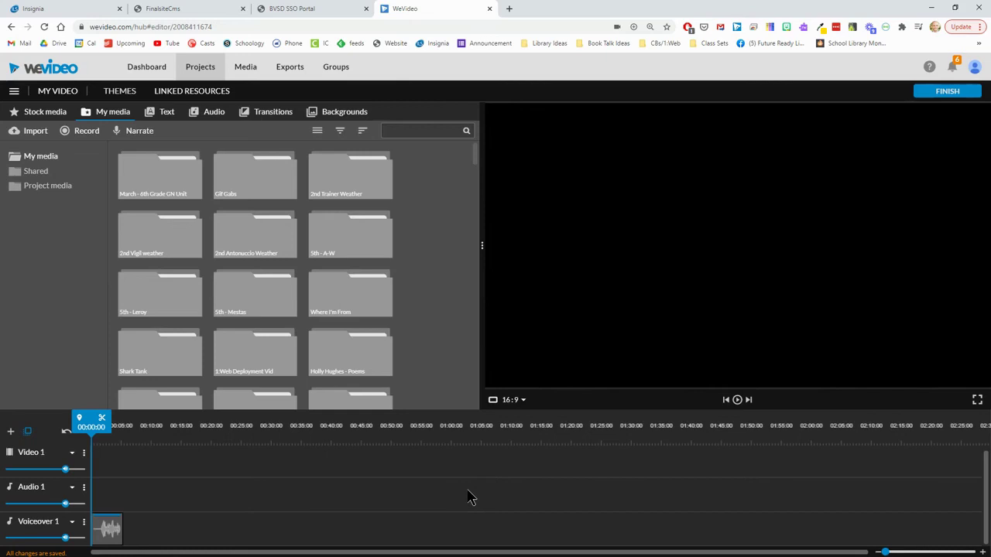
Step: Split the recorded voiceover clip at 00:02:02 on the timeline
left_click_drag(881, 552, 897, 552)
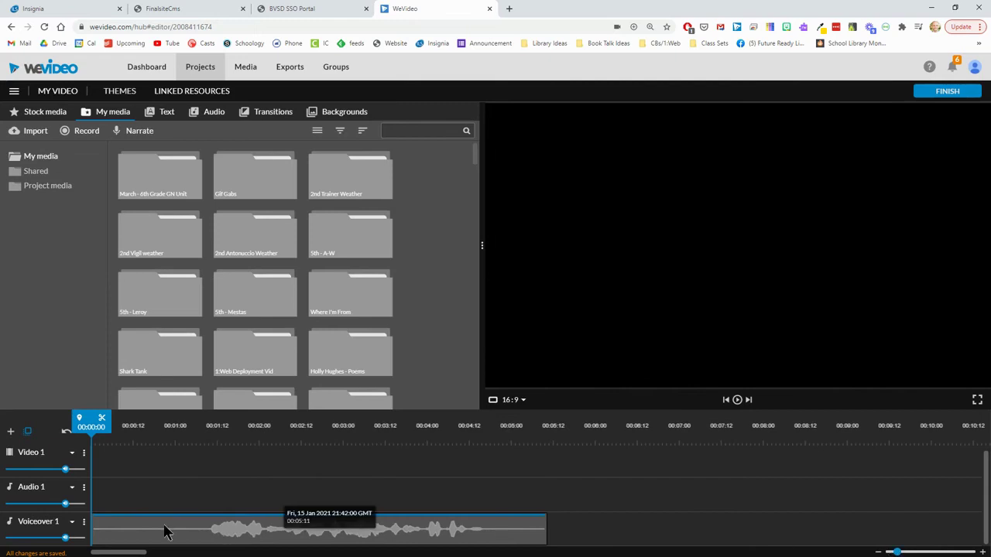
left_click(120, 529)
mouse_move(92, 529)
left_mouse_down()
mouse_move(159, 529)
mouse_move(95, 529)
left_mouse_up()
left_click_drag(93, 429, 267, 428)
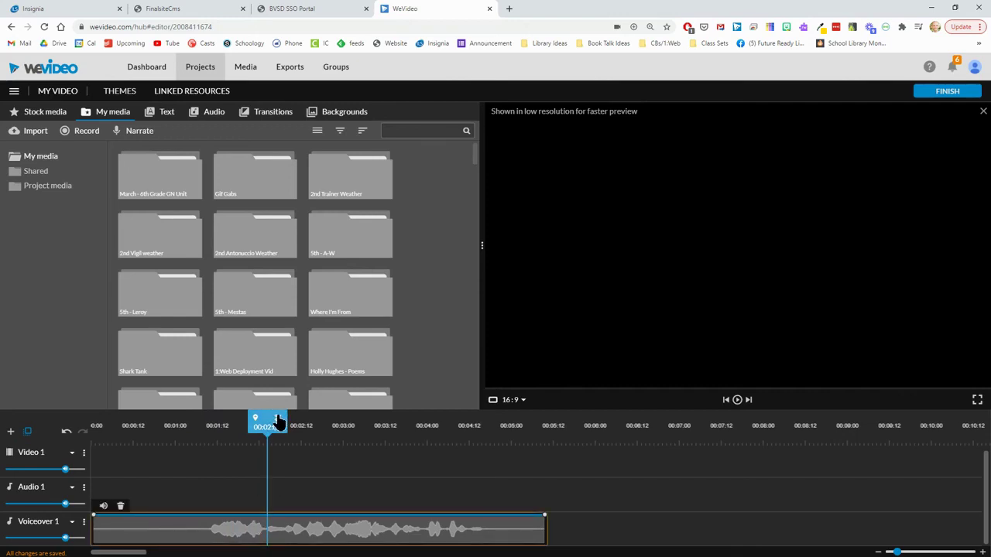
left_click(278, 421)
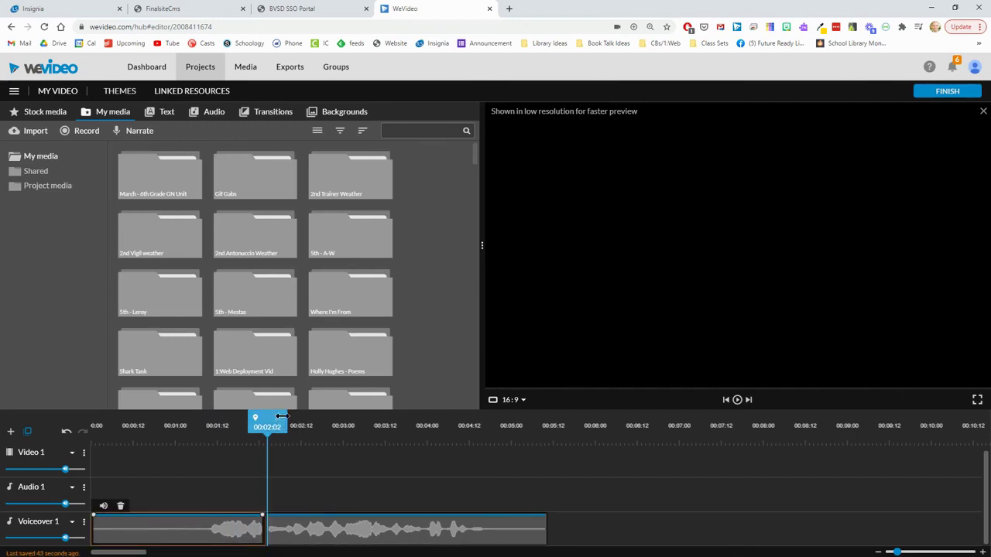
Step: Open a gap between the two voiceover segments and close it by moving the second segment back against the first
left_click_drag(303, 538, 363, 534)
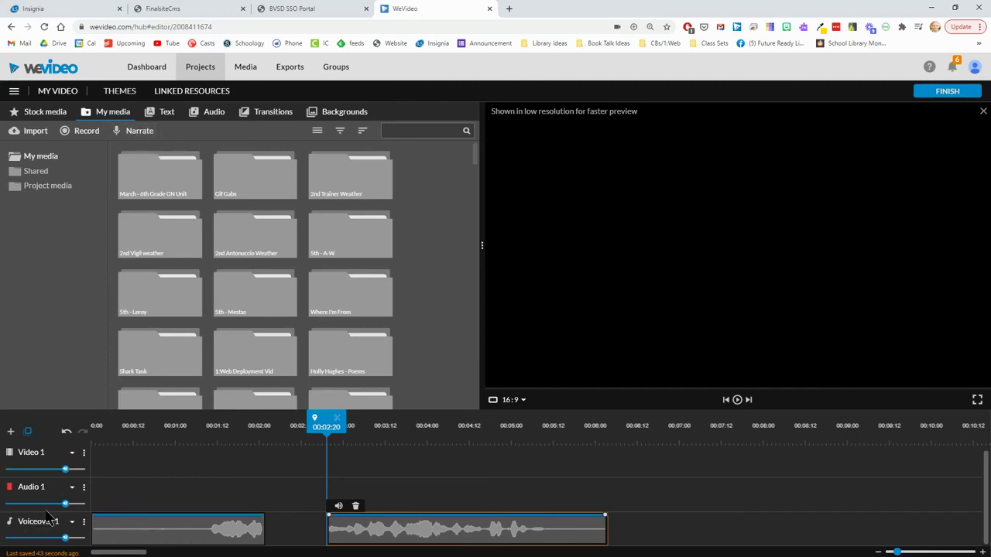
left_click_drag(371, 531, 310, 530)
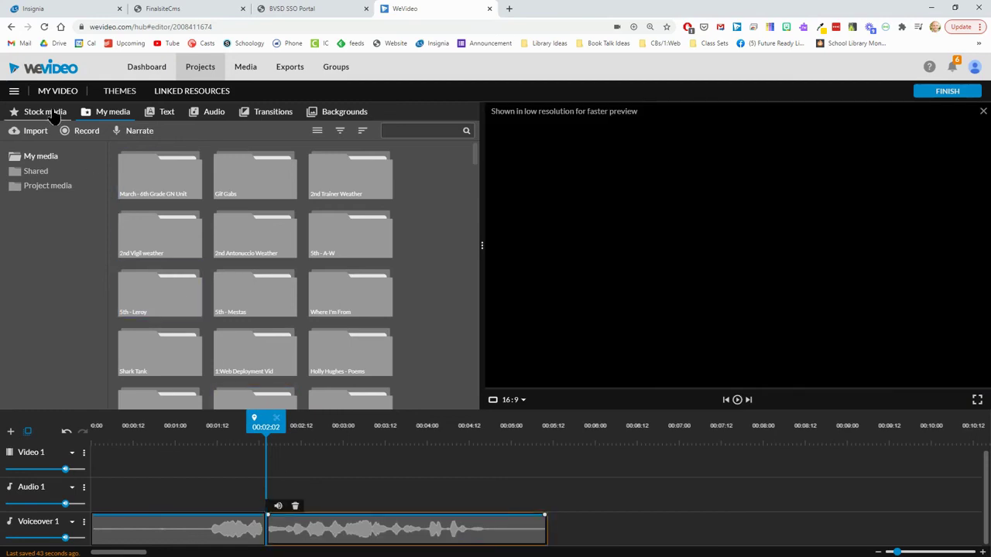
left_click(54, 115)
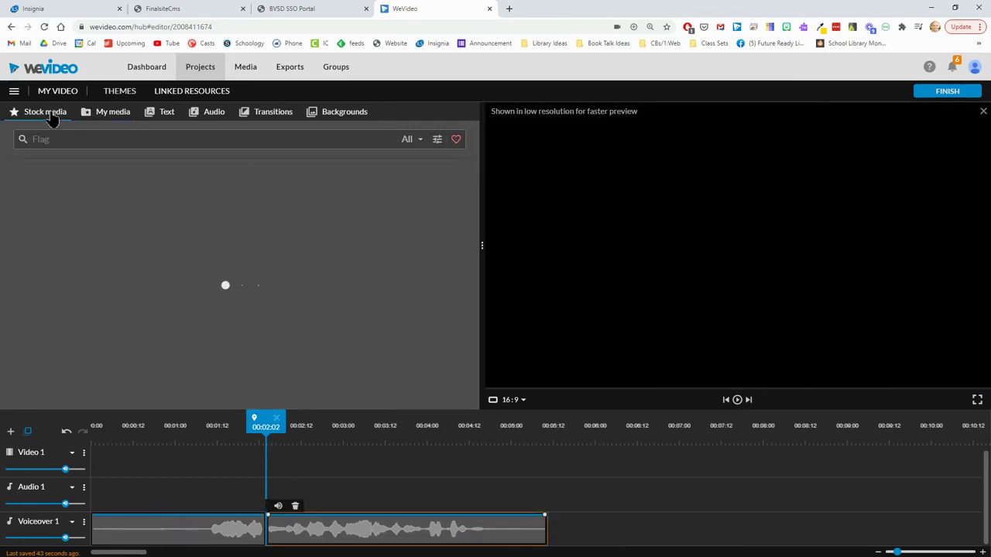
left_click(110, 115)
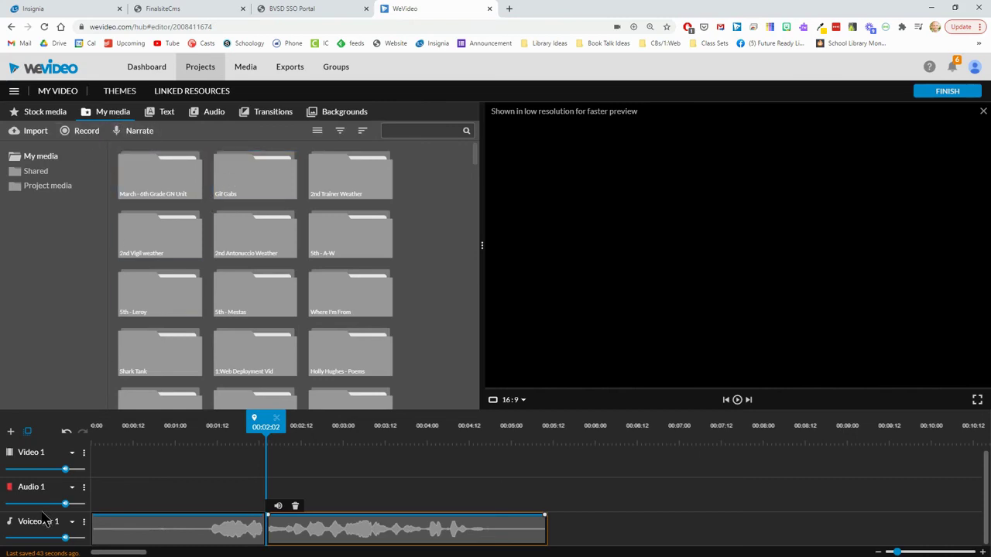
left_click(557, 494)
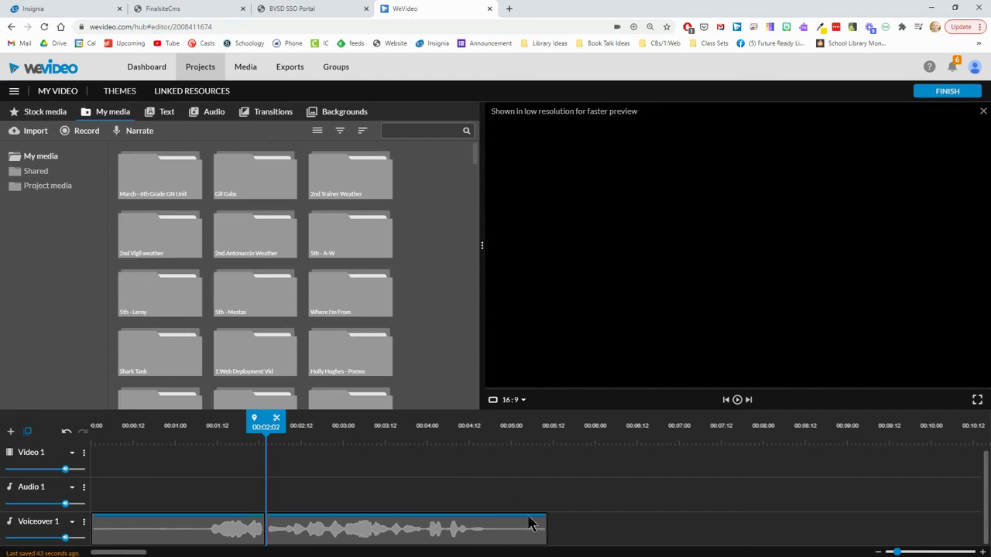
Step: Finish the edit and set the export title to "MY FINAL PODCAST!"
left_click(958, 94)
double_click(469, 314)
triple_click(469, 314)
type("MY")
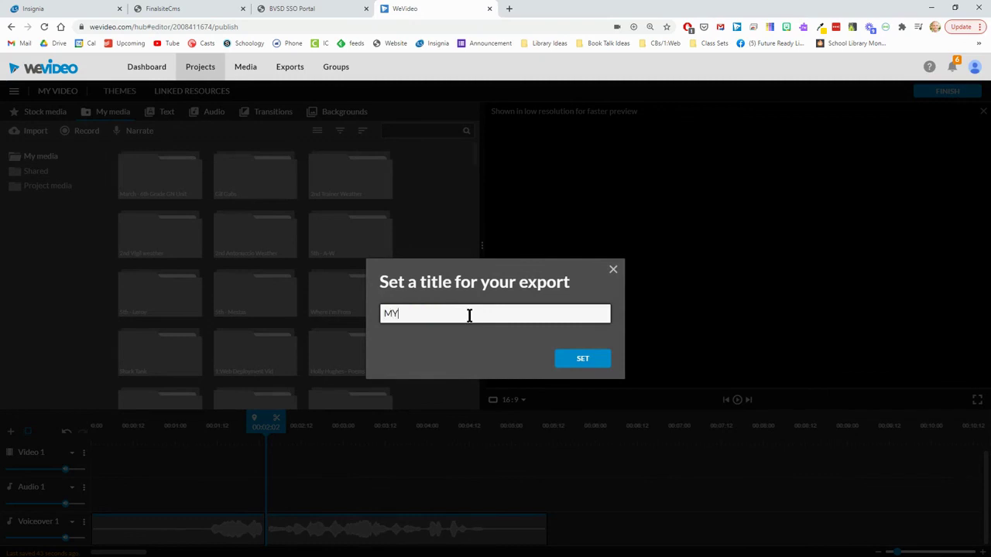
type(" FINAL PODCAST!")
left_click(582, 358)
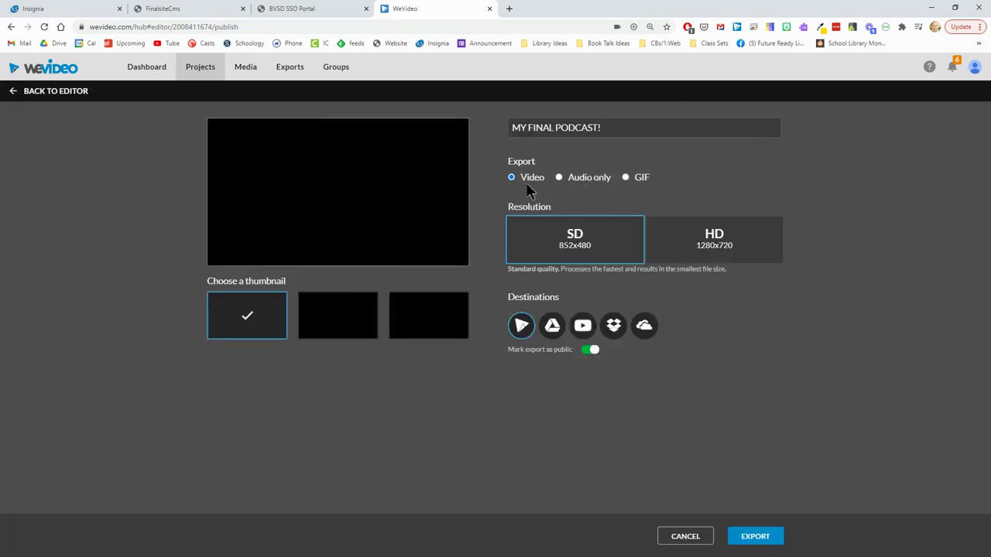
Step: Set the export to audio only and add Google Drive as a destination
left_click(559, 179)
right_click(559, 178)
left_click(559, 178)
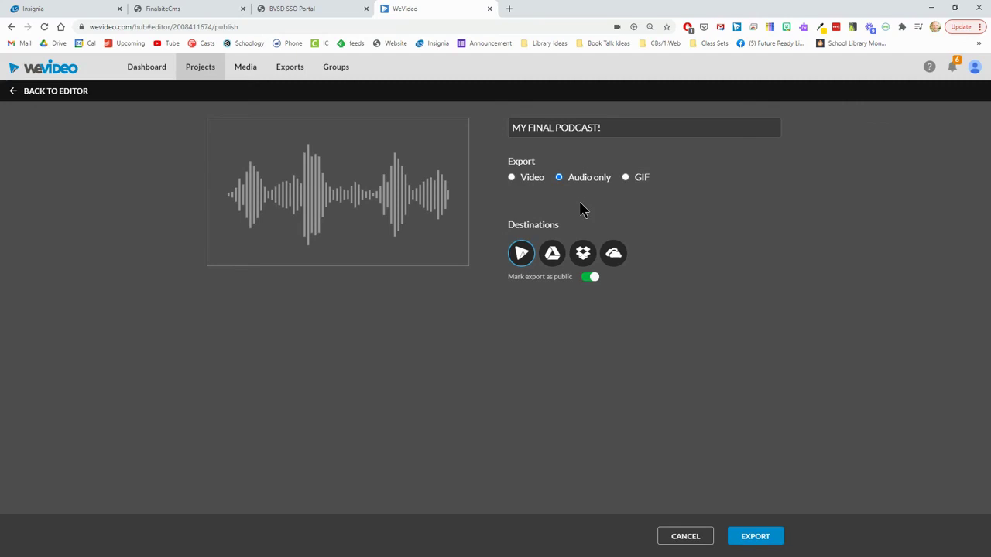
left_click(553, 258)
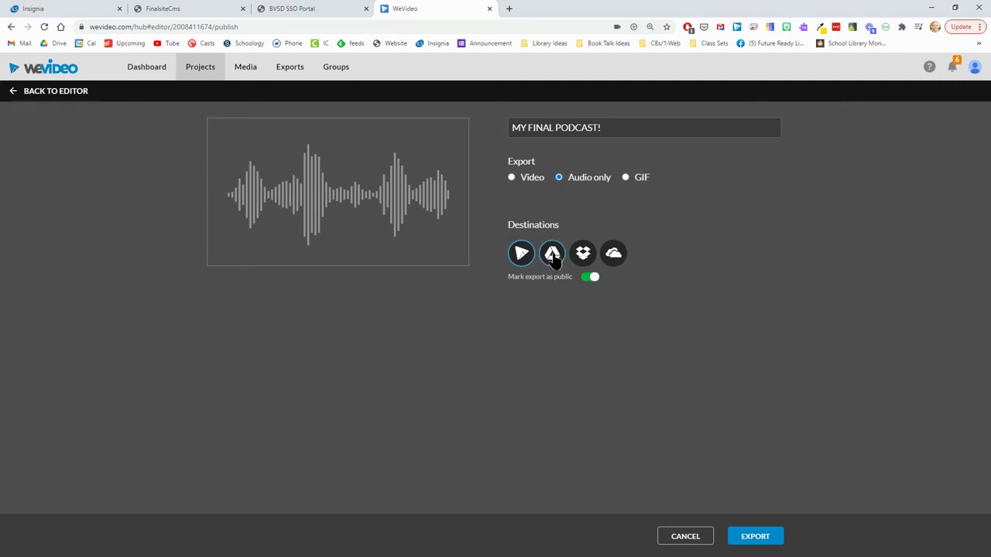